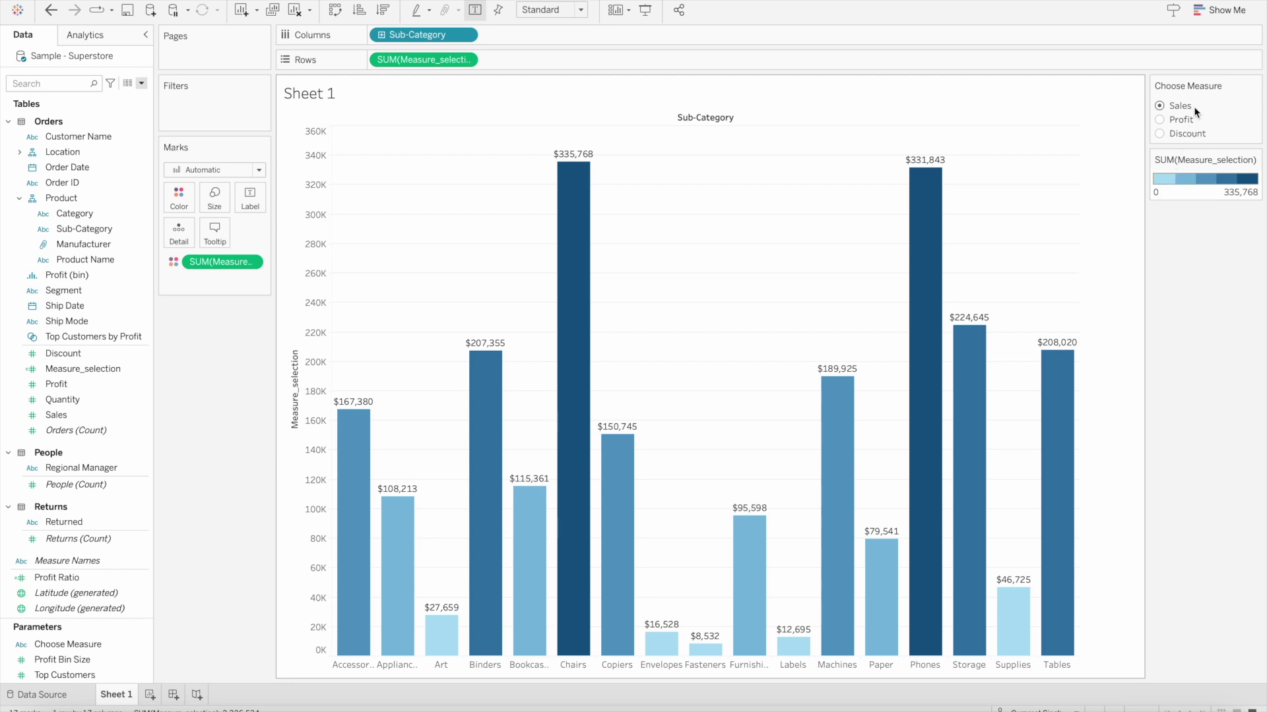
Step: Set Choose Measure to Profit and review the Measure_selection CASE calculation unchanged
left_click(1161, 119)
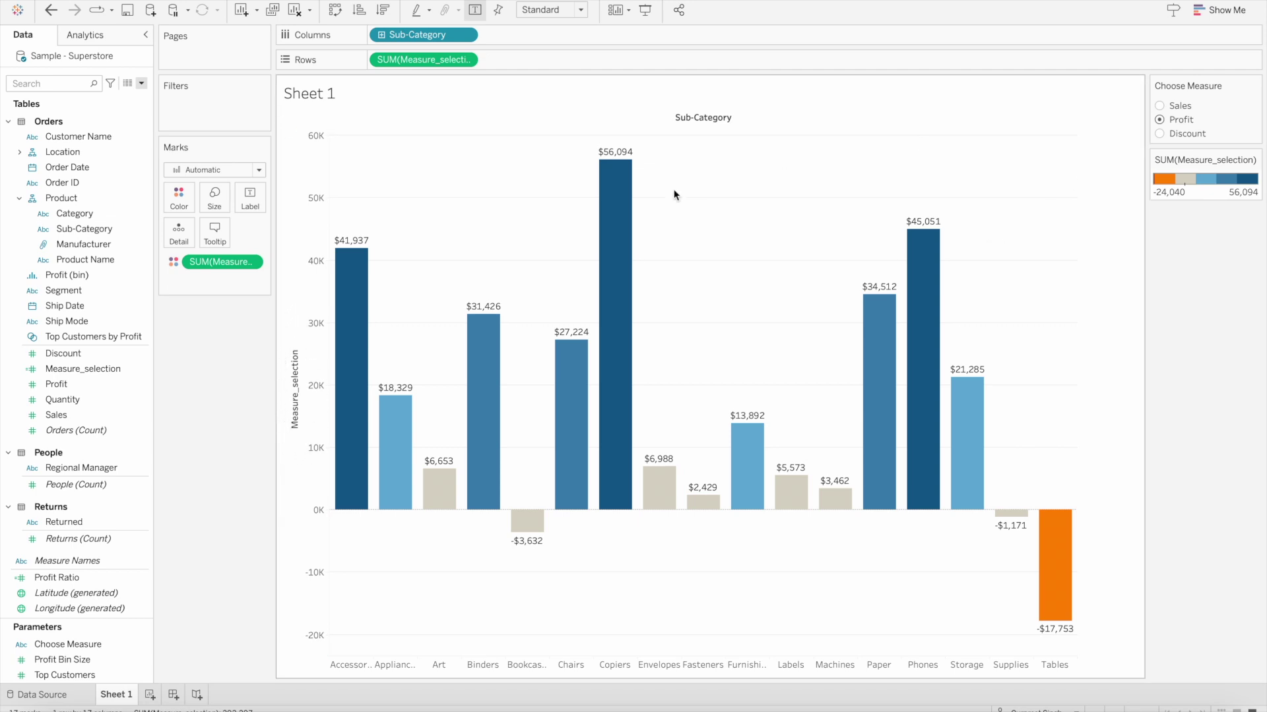
left_click(134, 374)
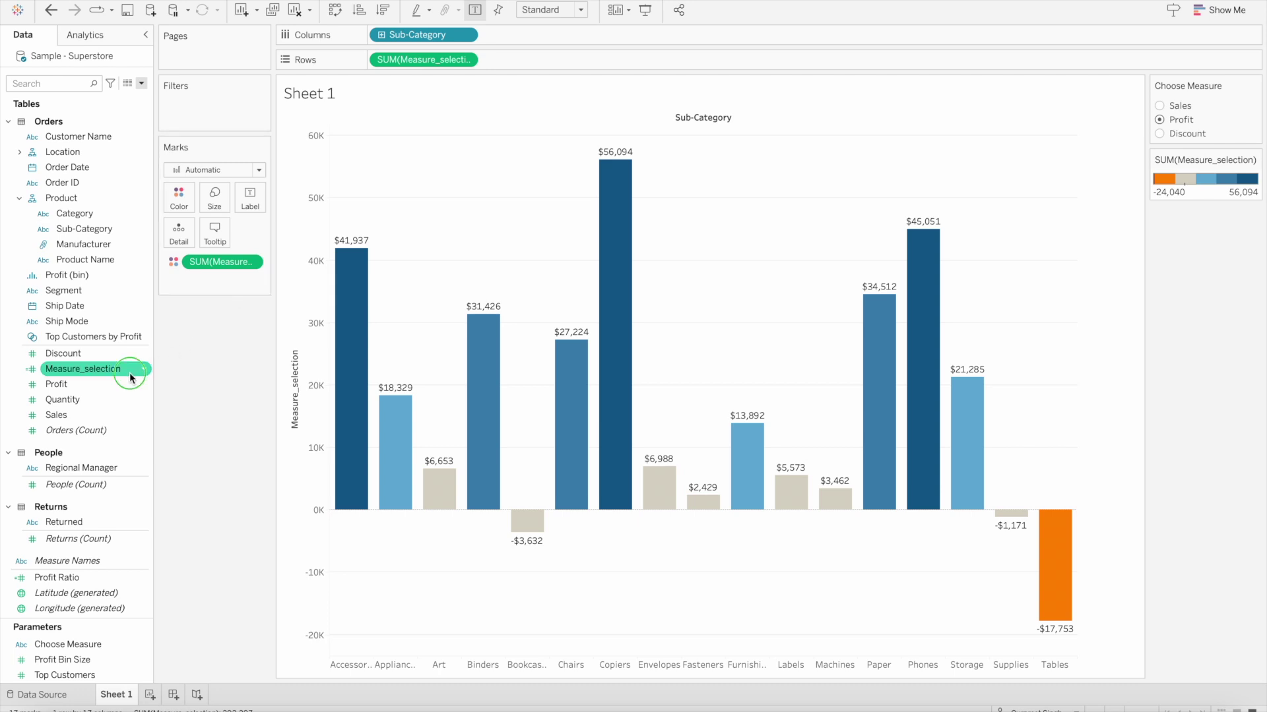
right_click(131, 378)
left_click(165, 449)
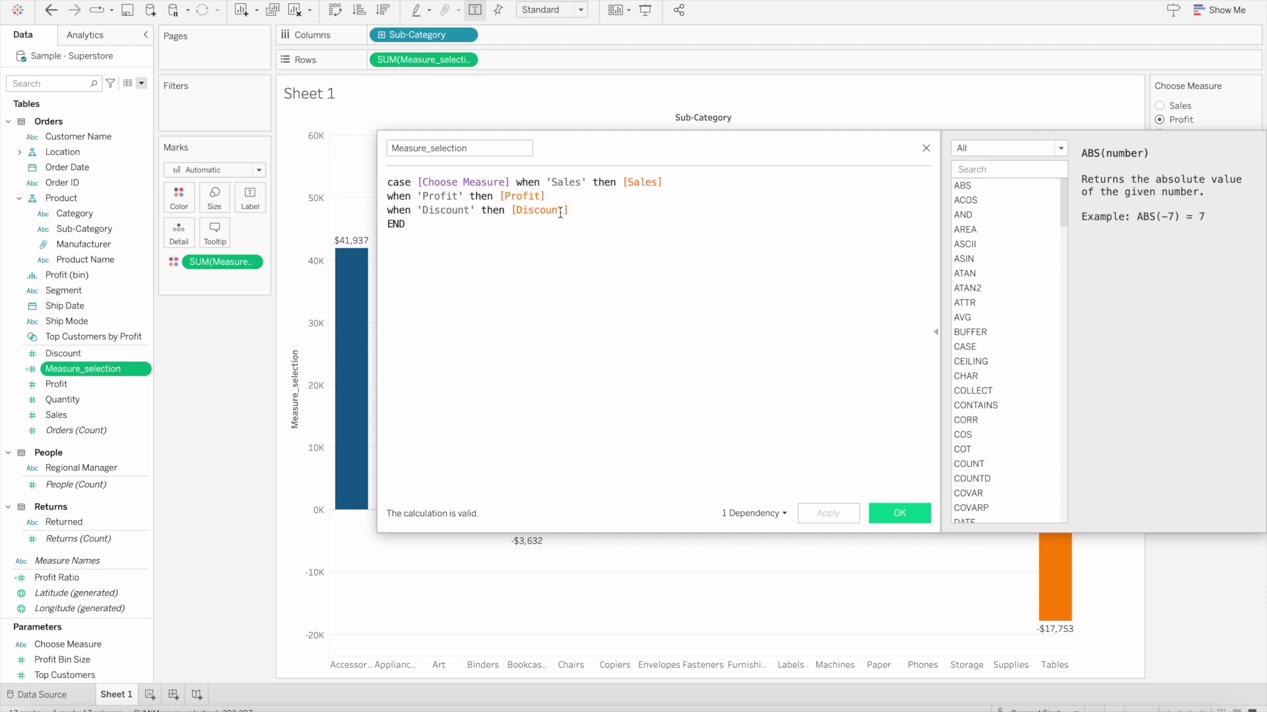
left_click(913, 516)
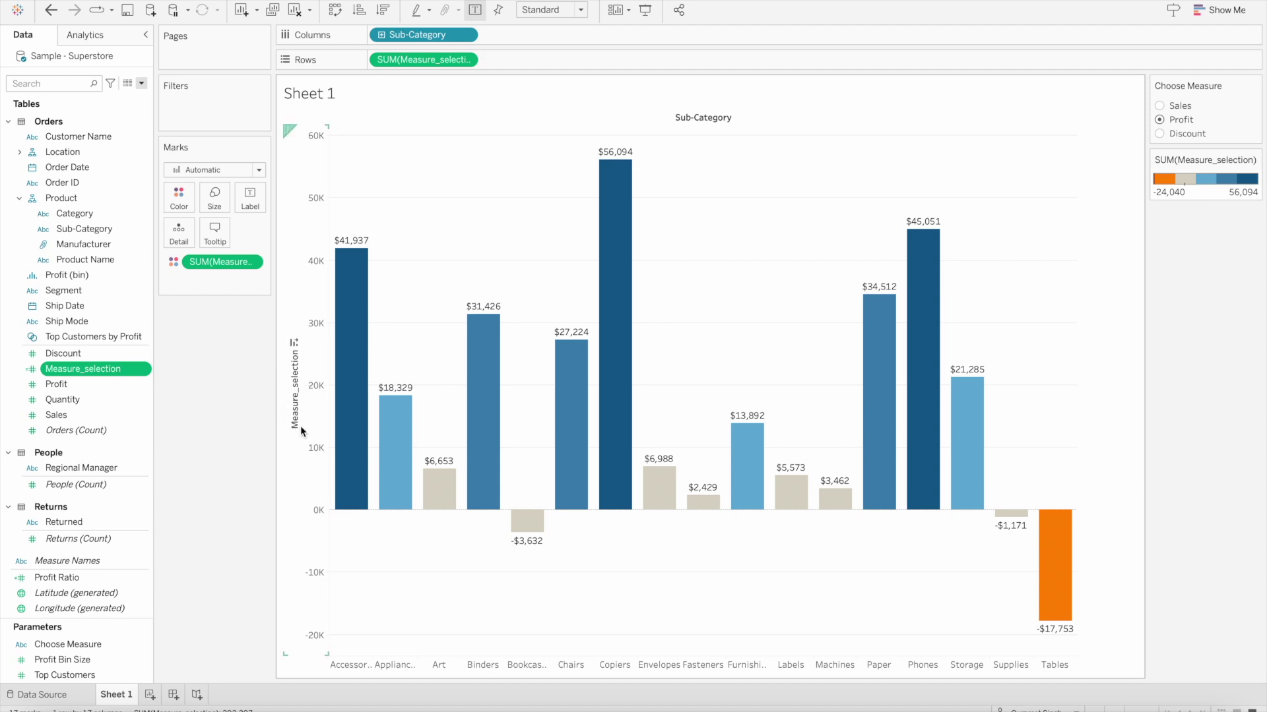
right_click(298, 384)
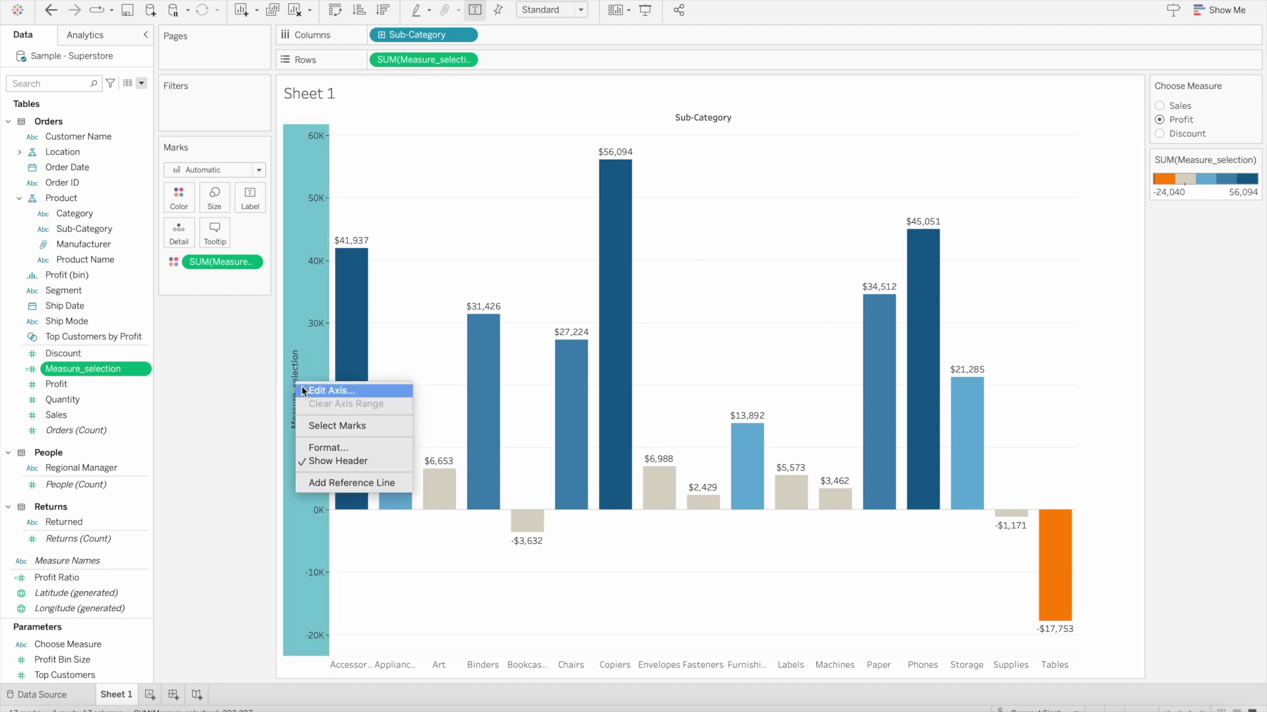
left_click(310, 396)
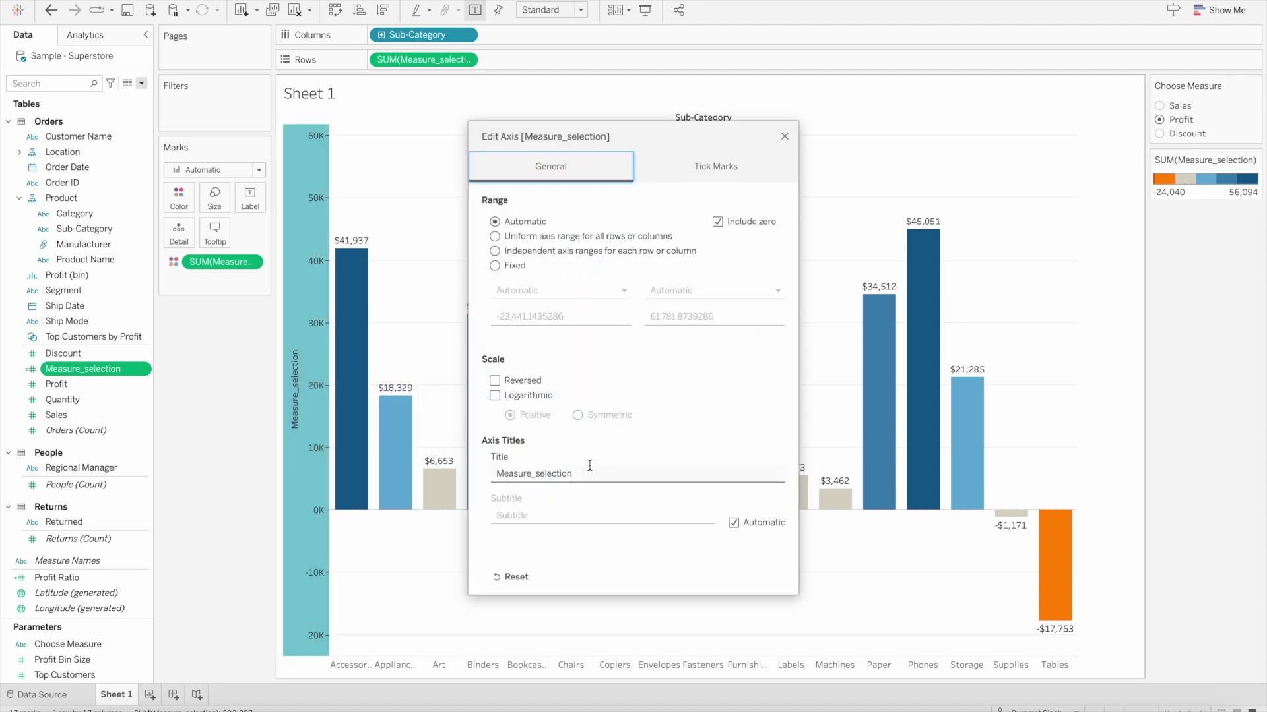
left_click_drag(497, 473, 507, 469)
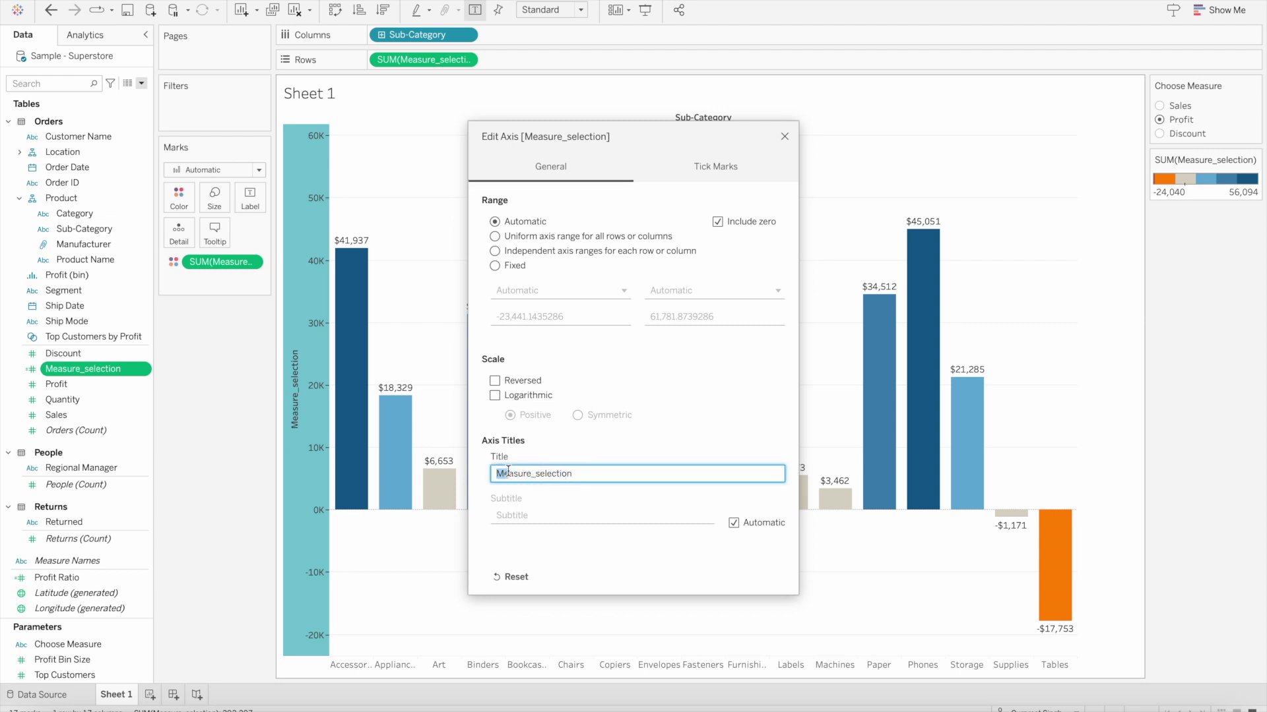
double_click(580, 474)
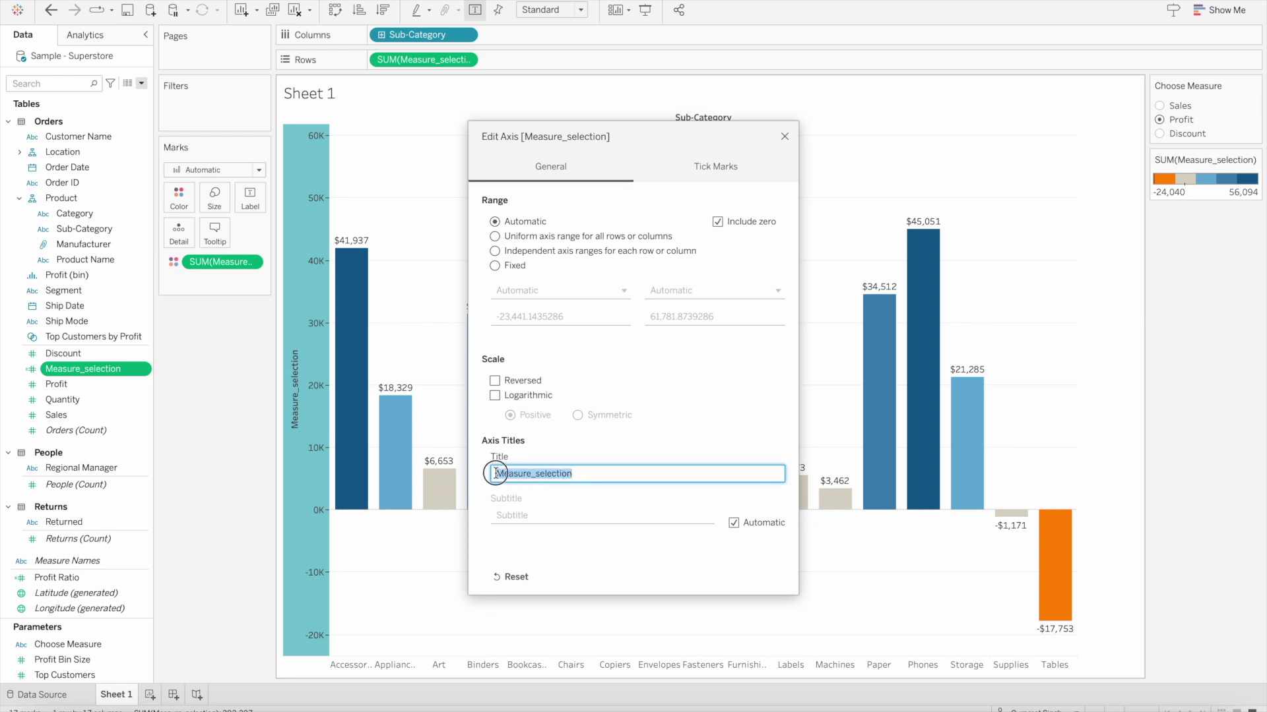
left_click(784, 137)
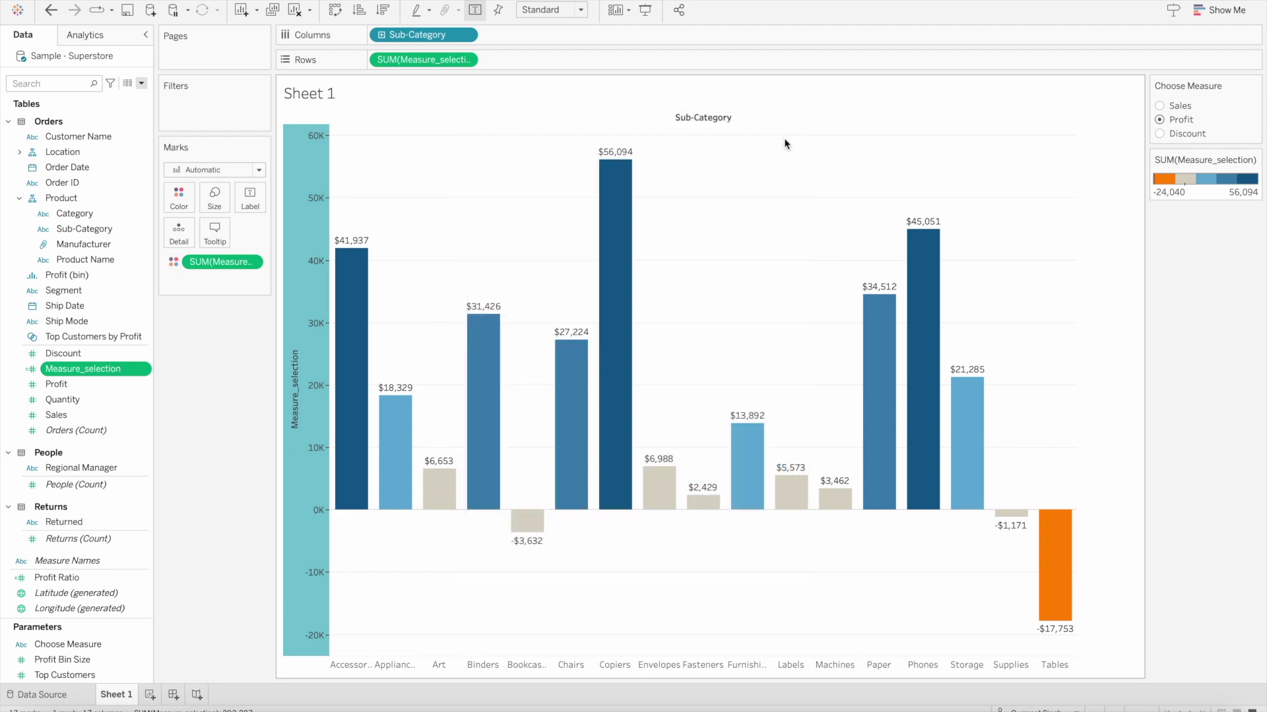
left_click(199, 384)
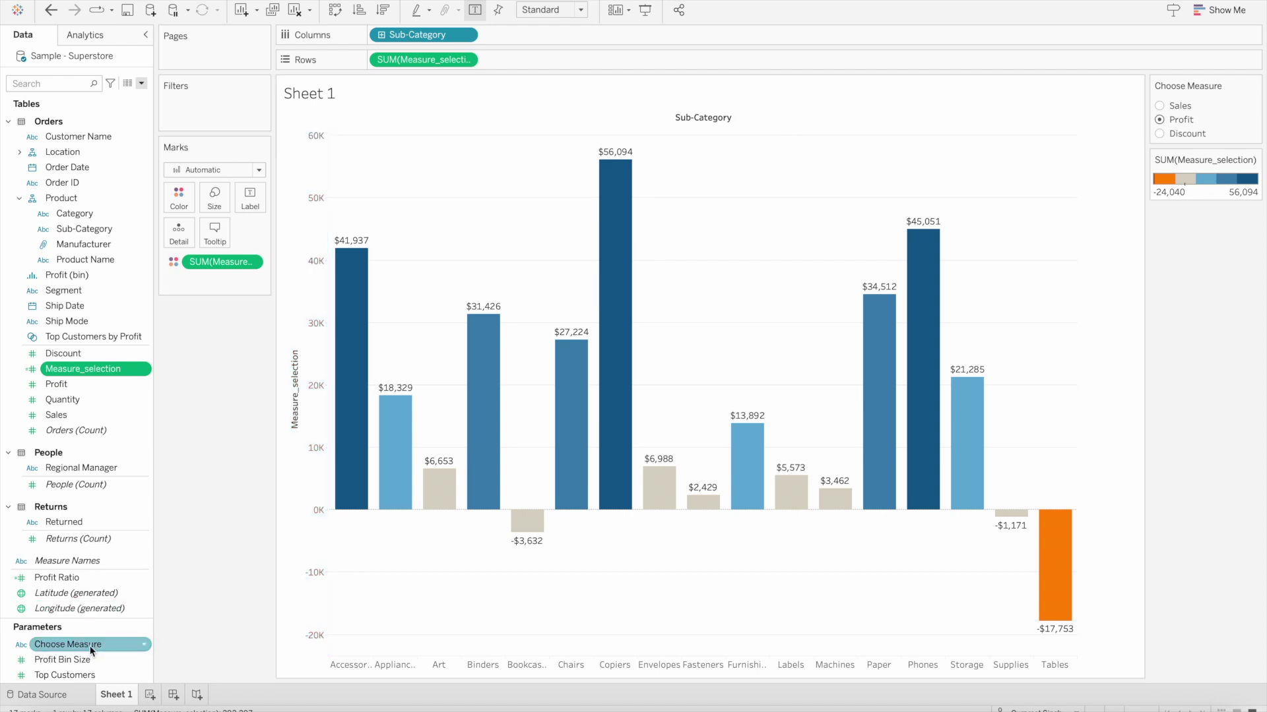
Step: Add Choose Measure to Rows and clear the Measure_selection axis title
left_click_drag(90, 646, 387, 65)
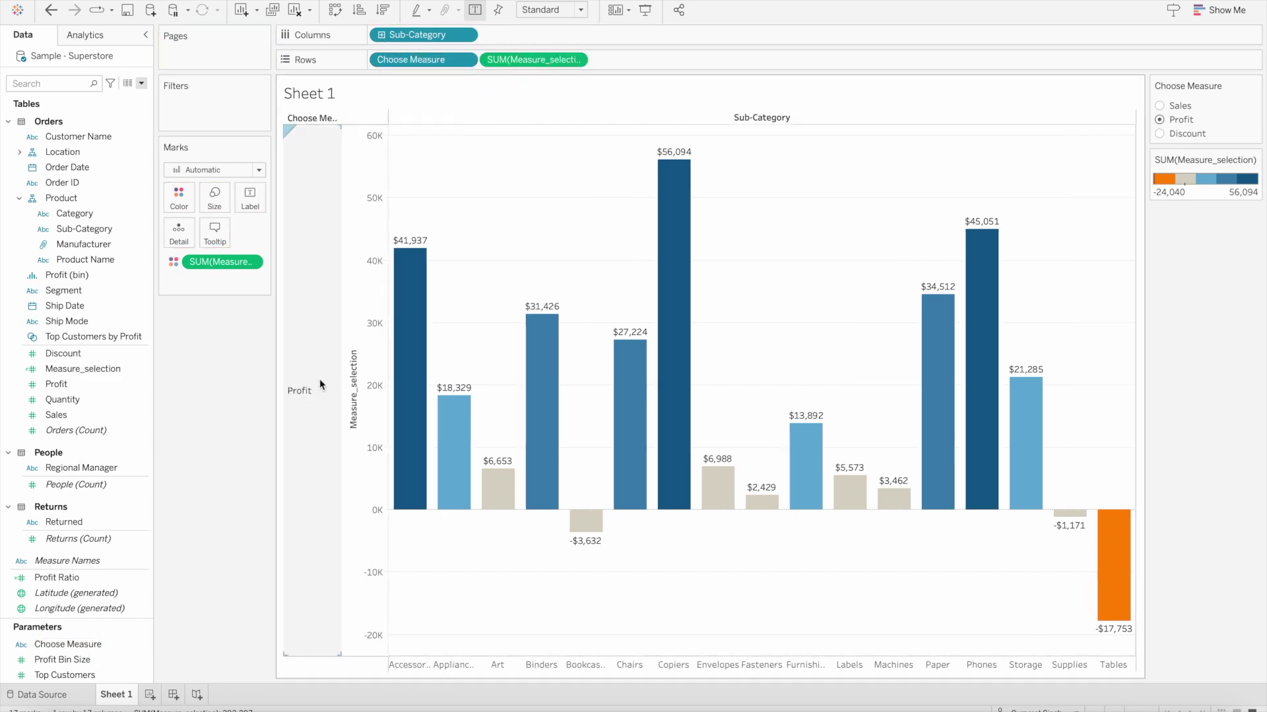
right_click(356, 366)
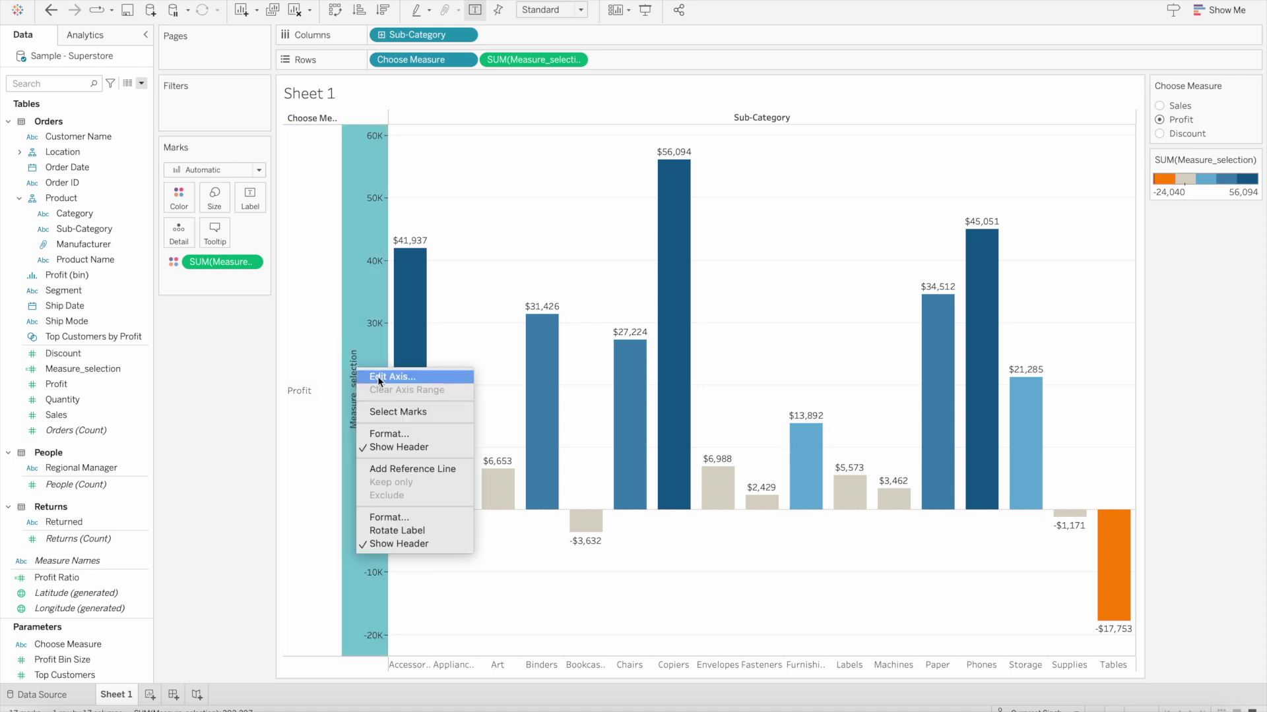
left_click(377, 376)
double_click(554, 472)
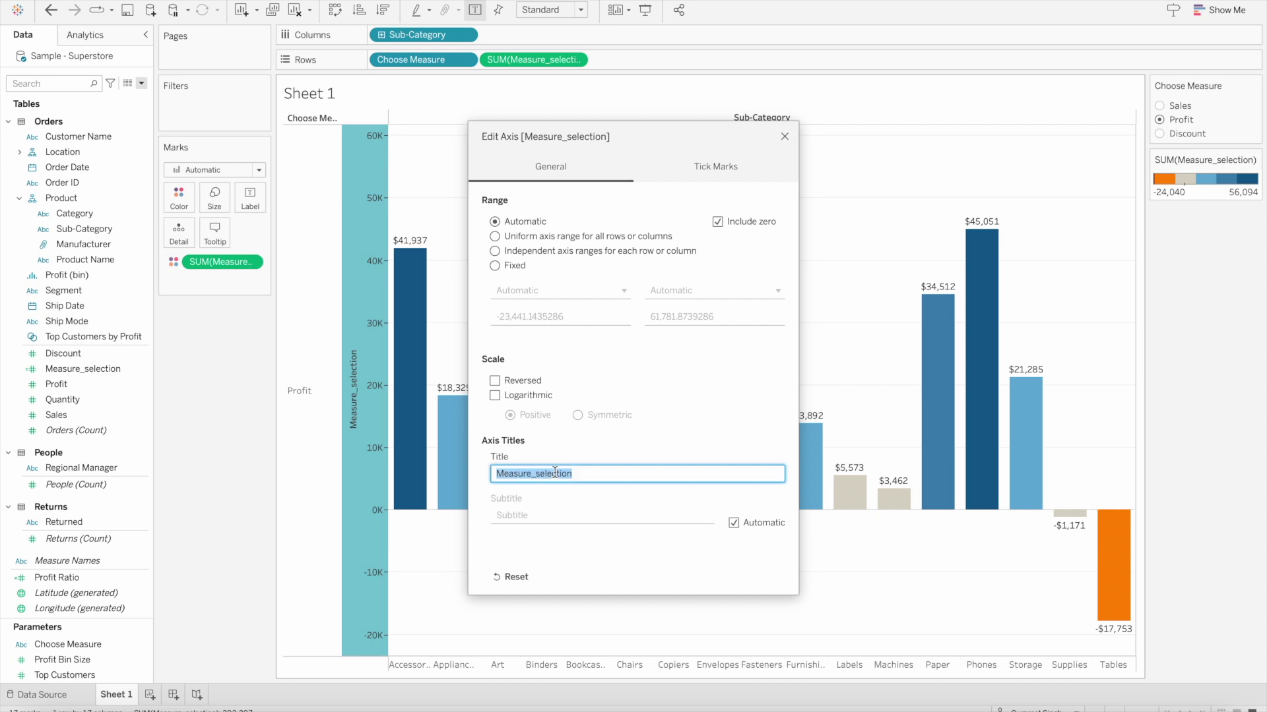
key("BackSpace")
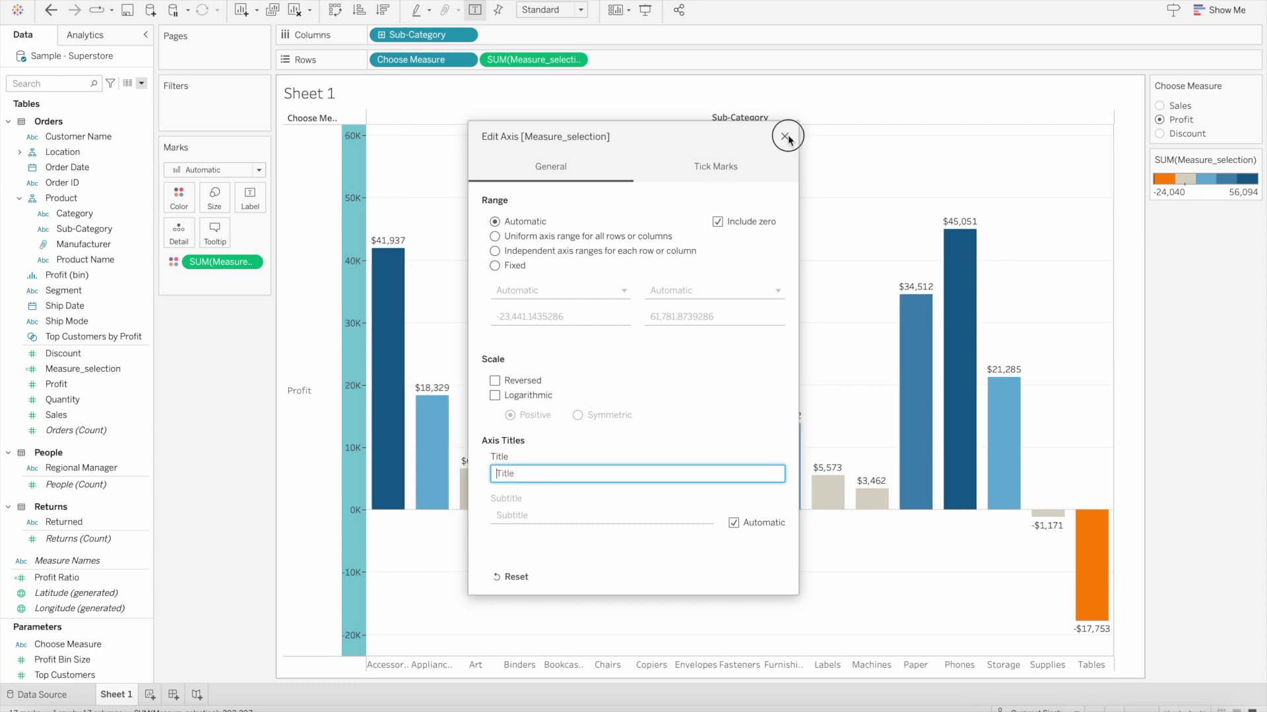
left_click(784, 136)
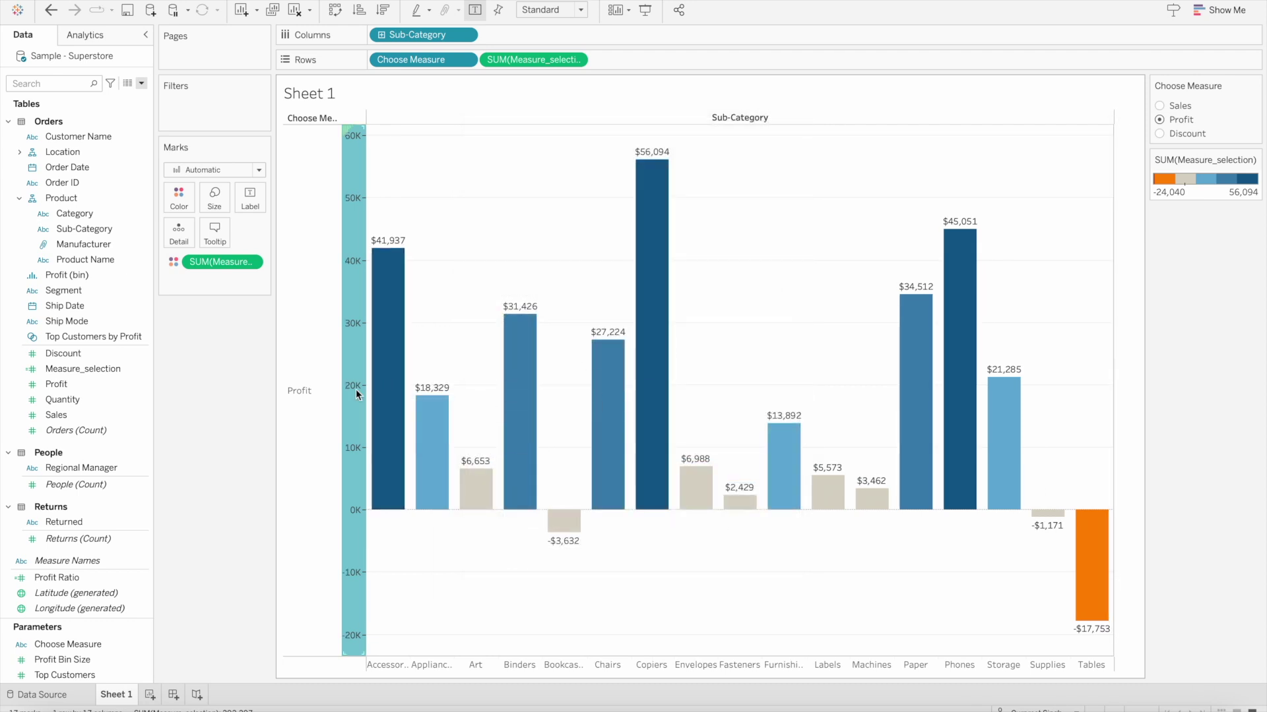
left_click(298, 414)
Step: Rotate the Choose Measure row header, hide row field labels, and choose Sales
right_click(290, 394)
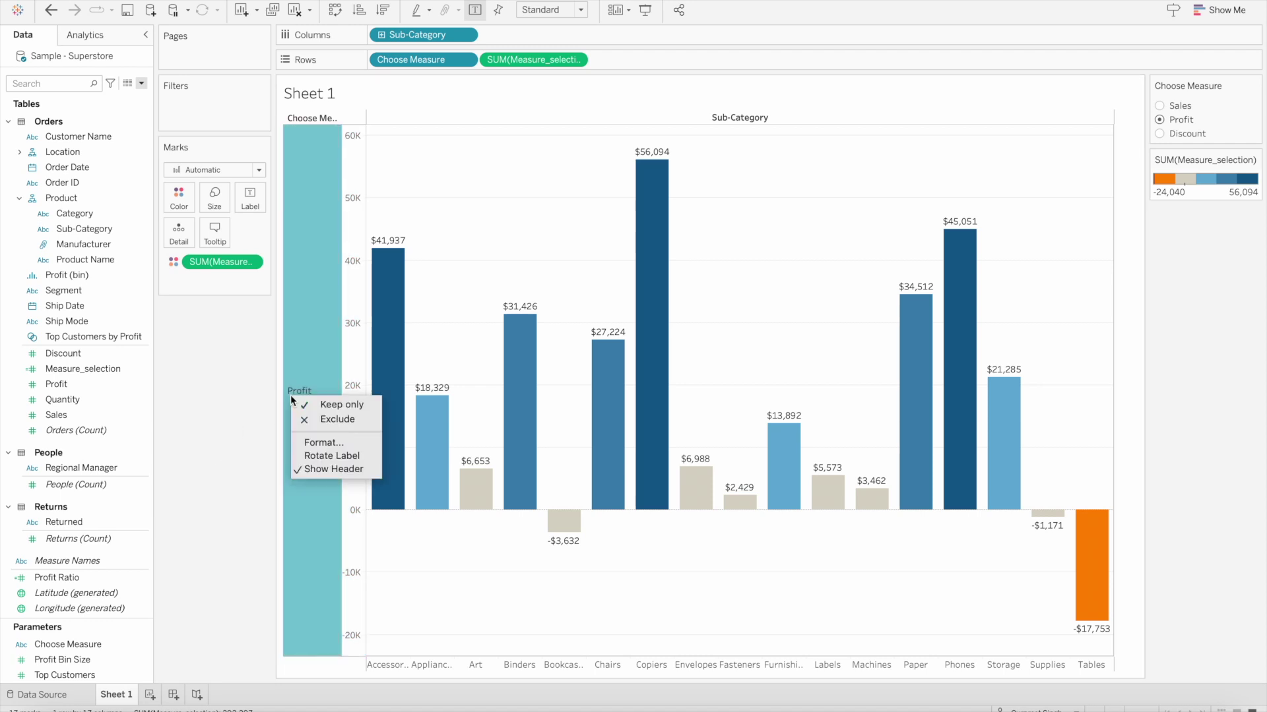
left_click(322, 457)
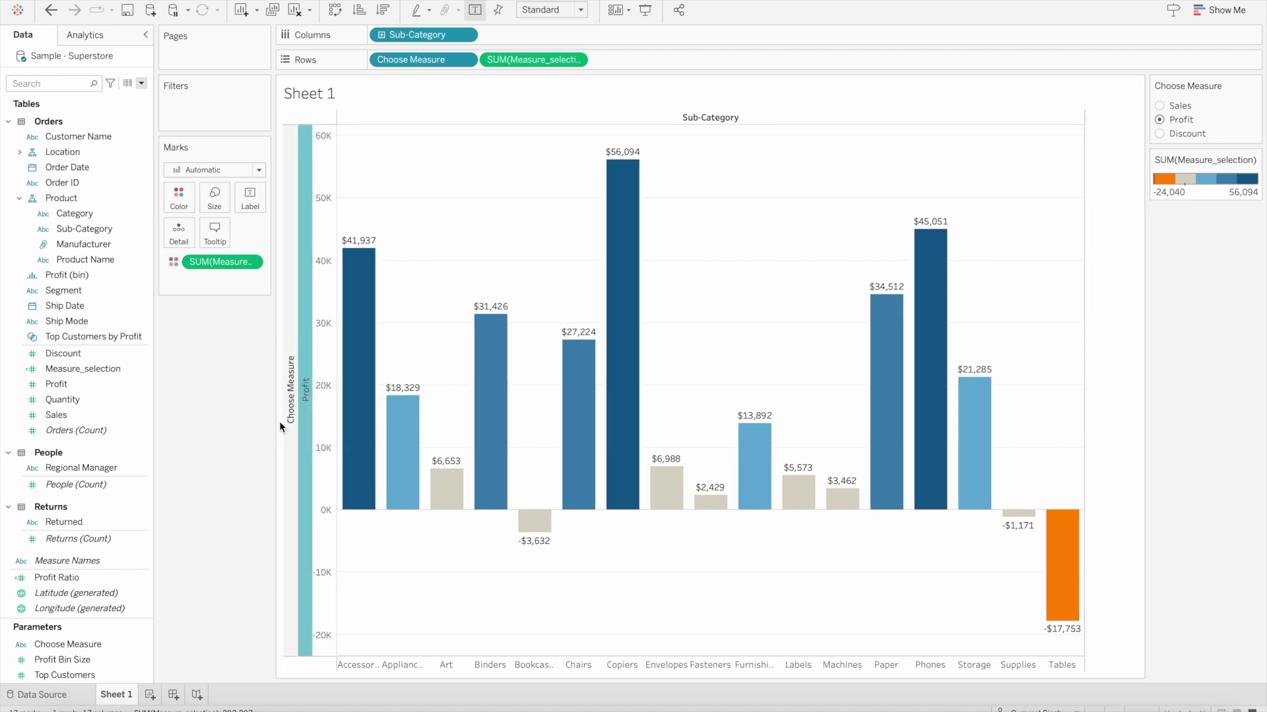
right_click(293, 401)
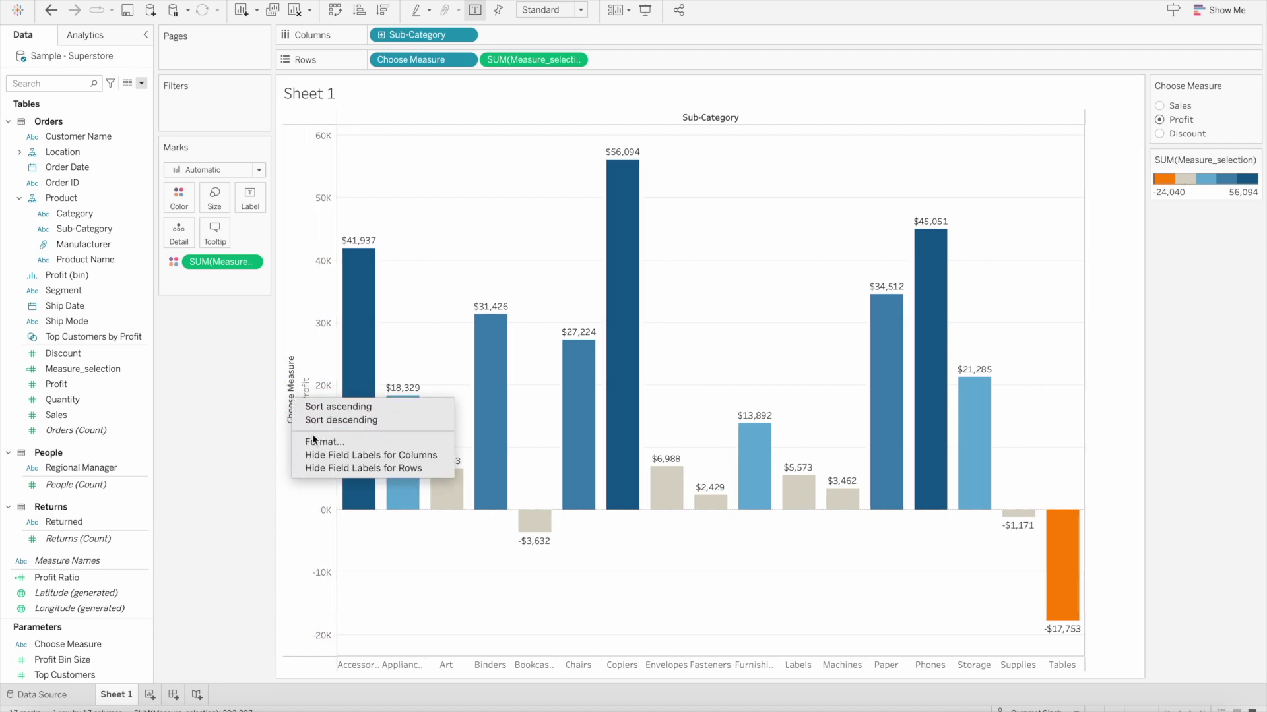
left_click(325, 467)
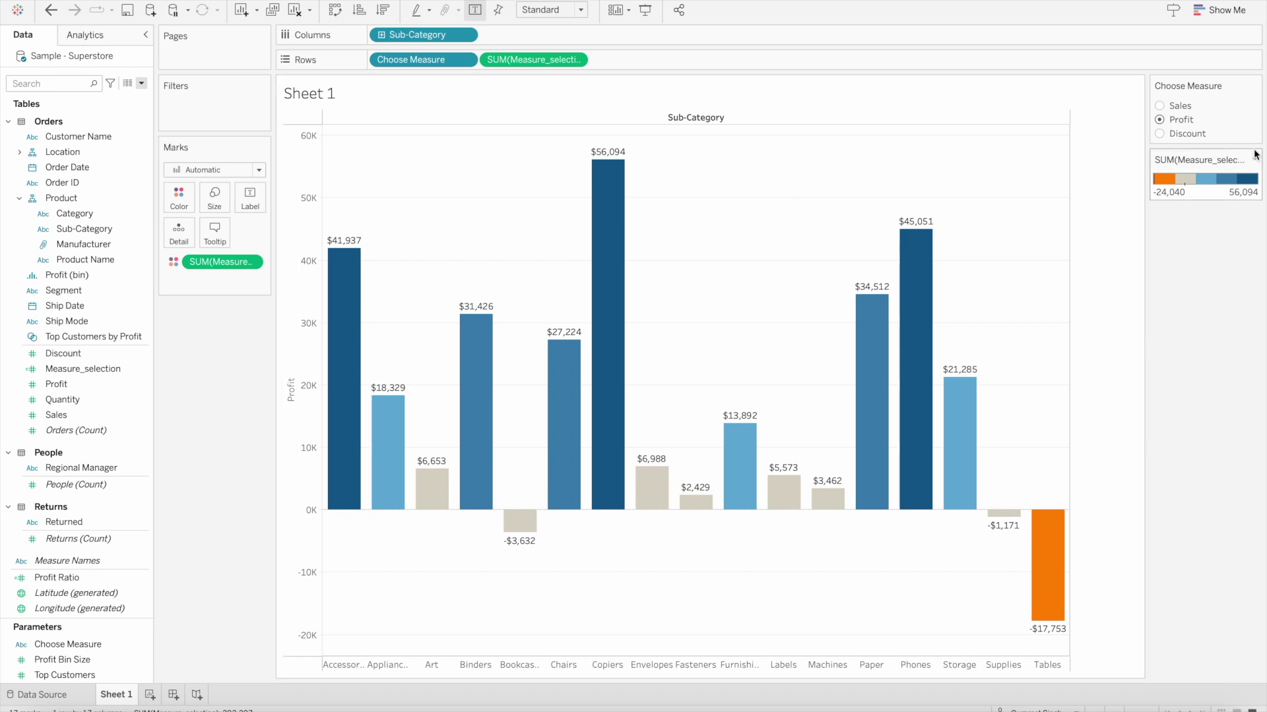
left_click(1159, 106)
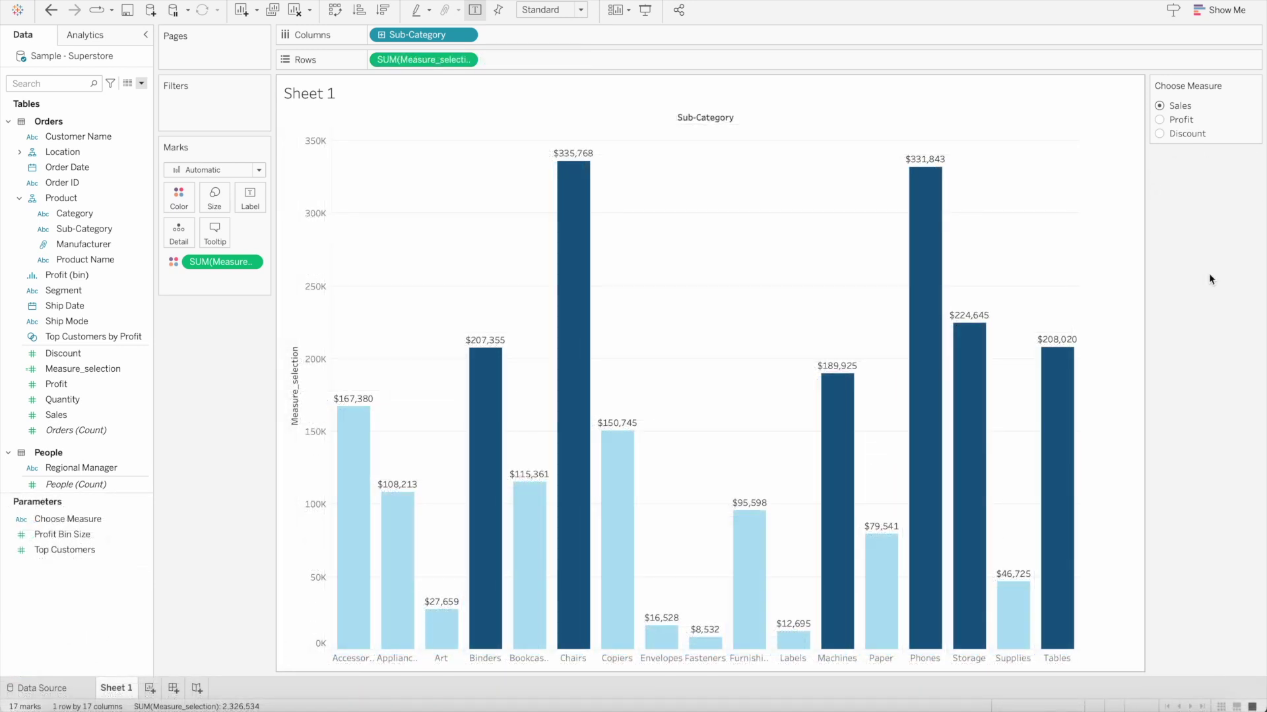
Step: Change the vertical axis title from Custom to Use Value: Choose Measure, showing Sales
left_click(297, 385)
right_click(297, 385)
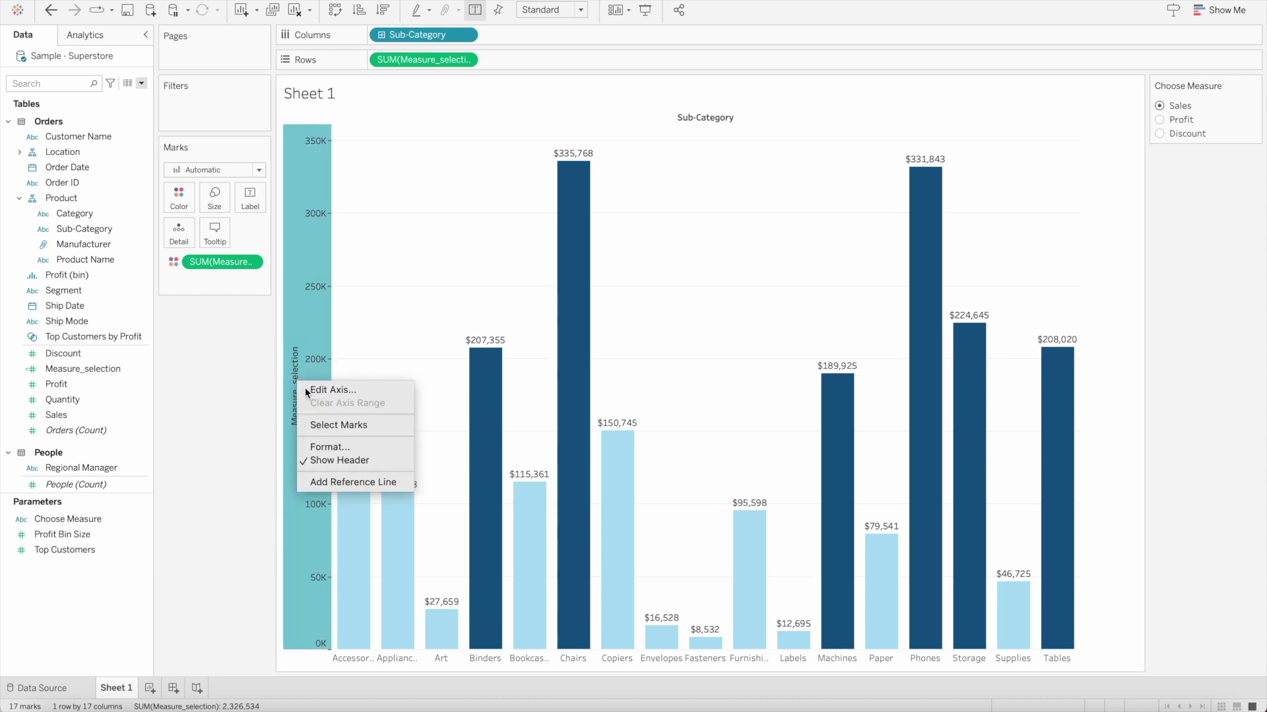
left_click(304, 387)
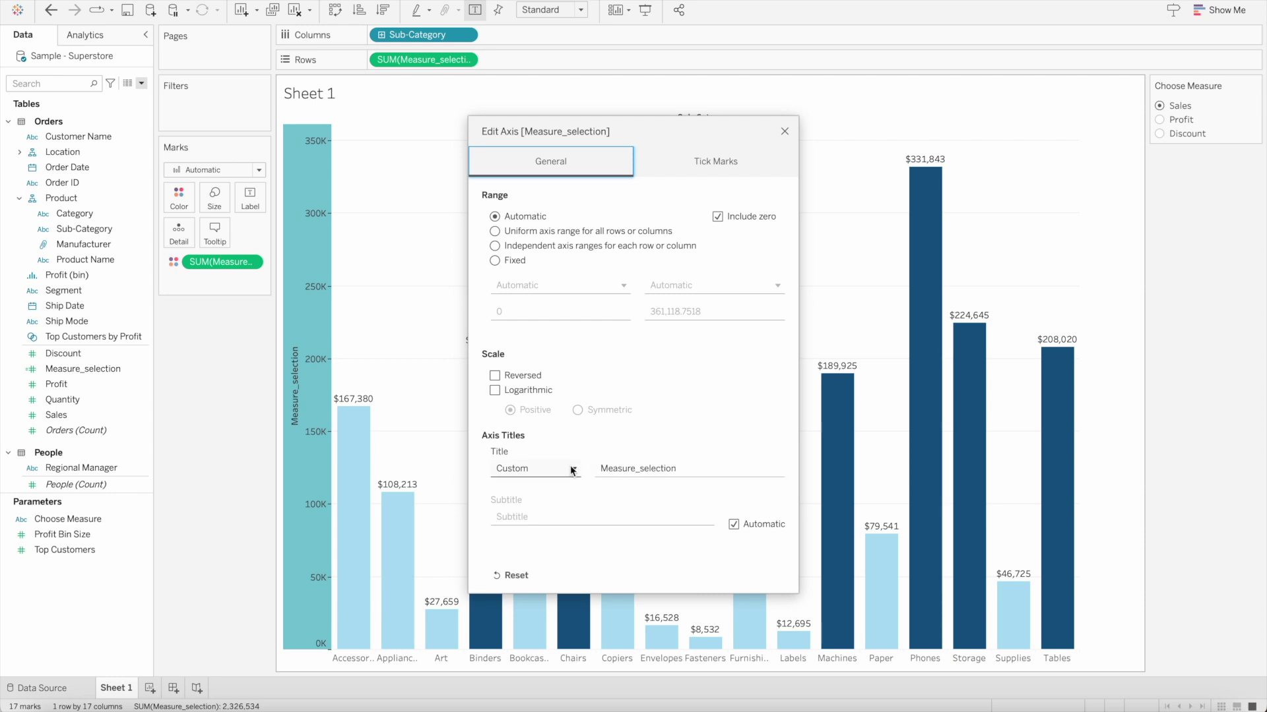
left_click(573, 470)
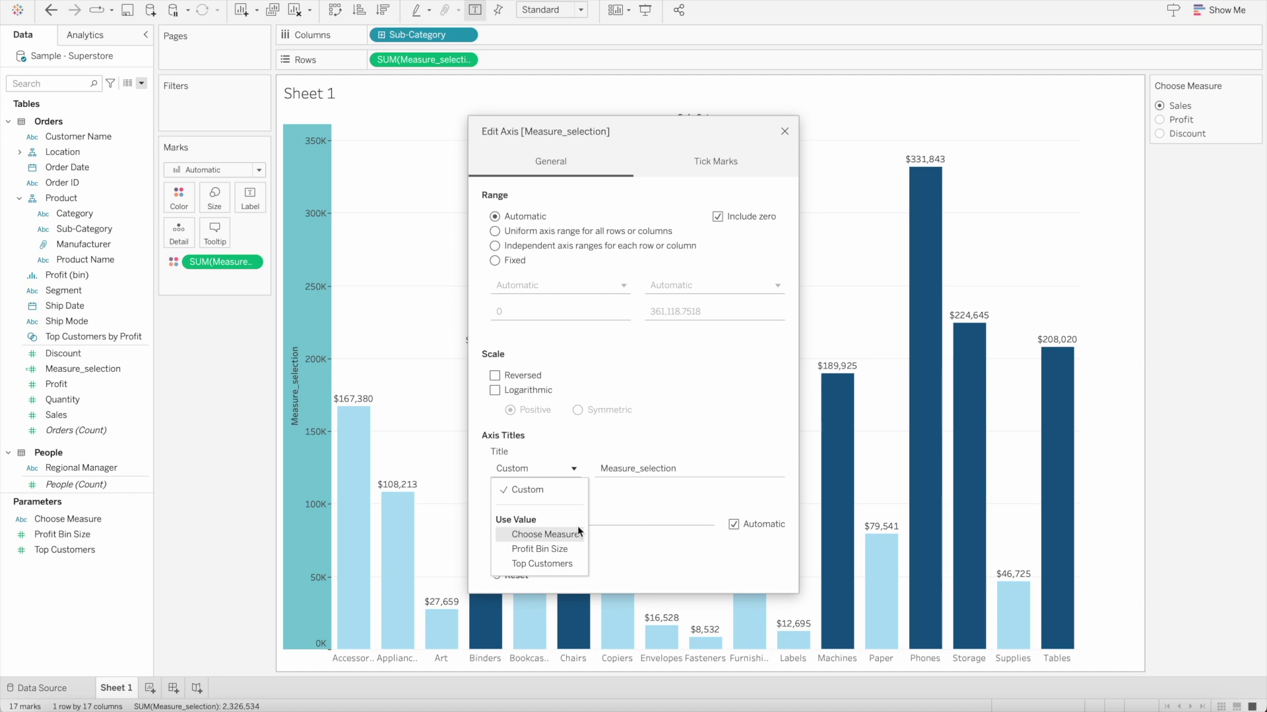
left_click(558, 534)
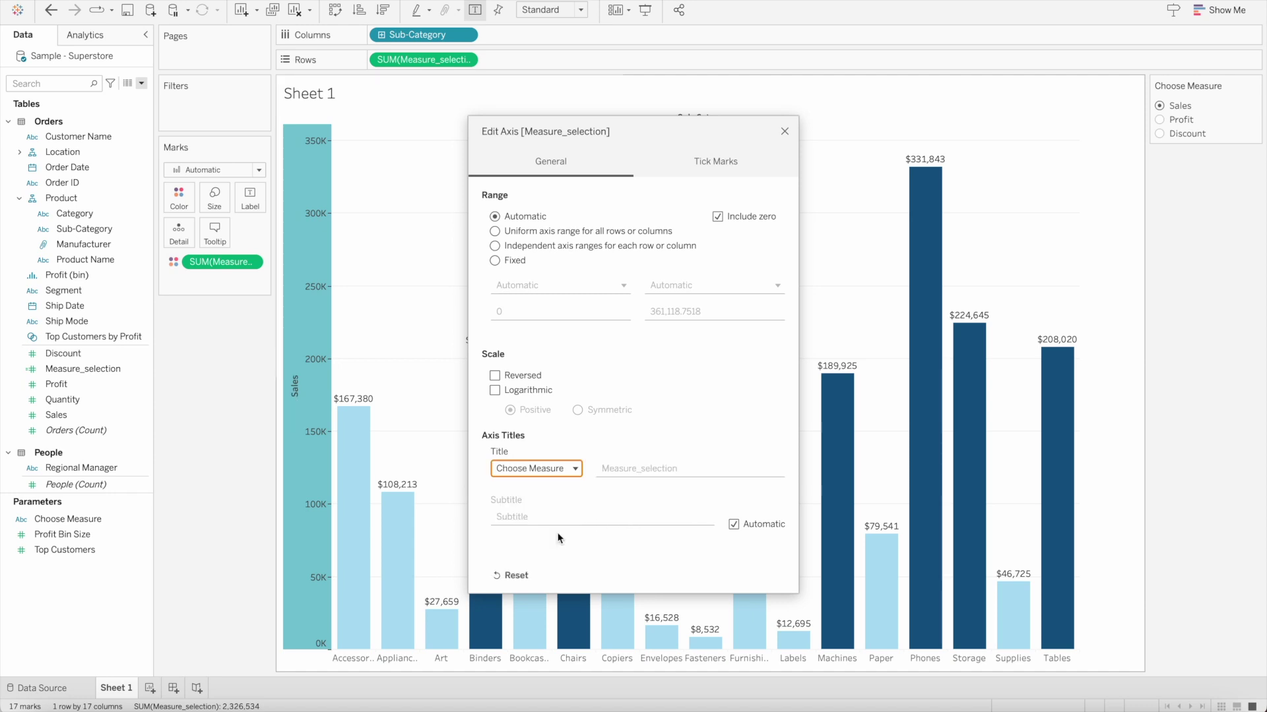
left_click(785, 132)
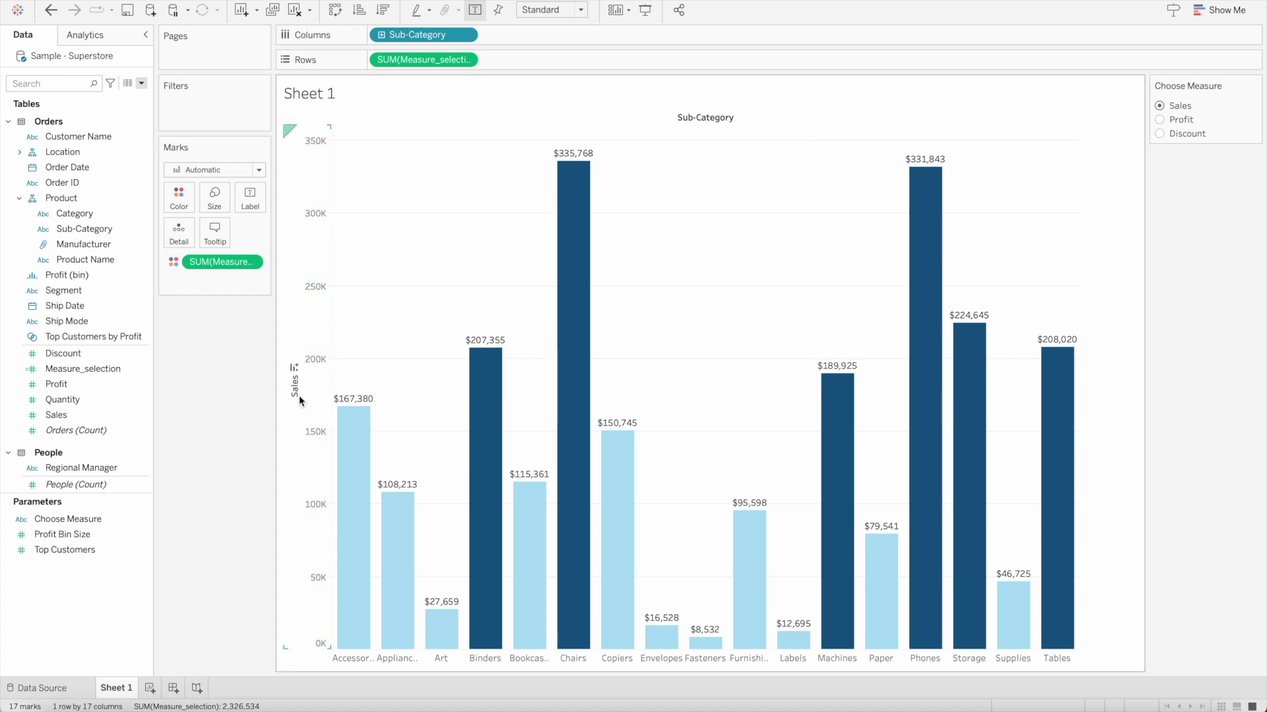
left_click(1162, 118)
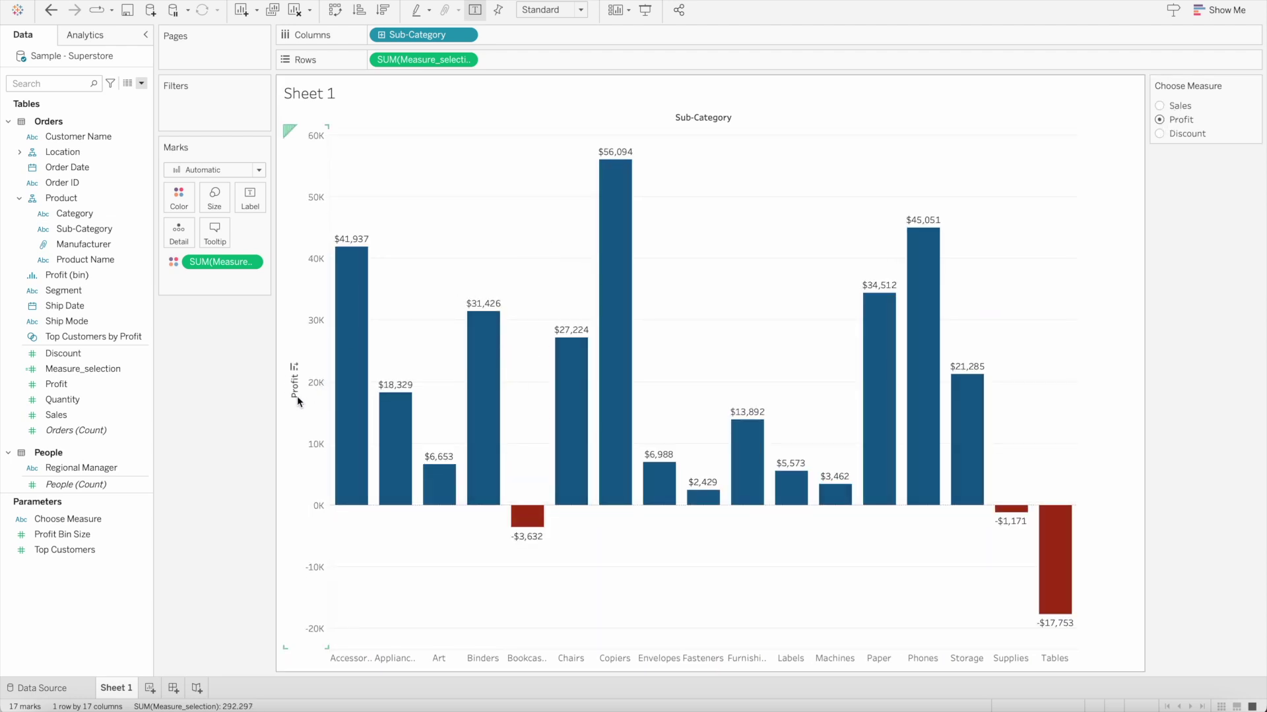
left_click(1159, 134)
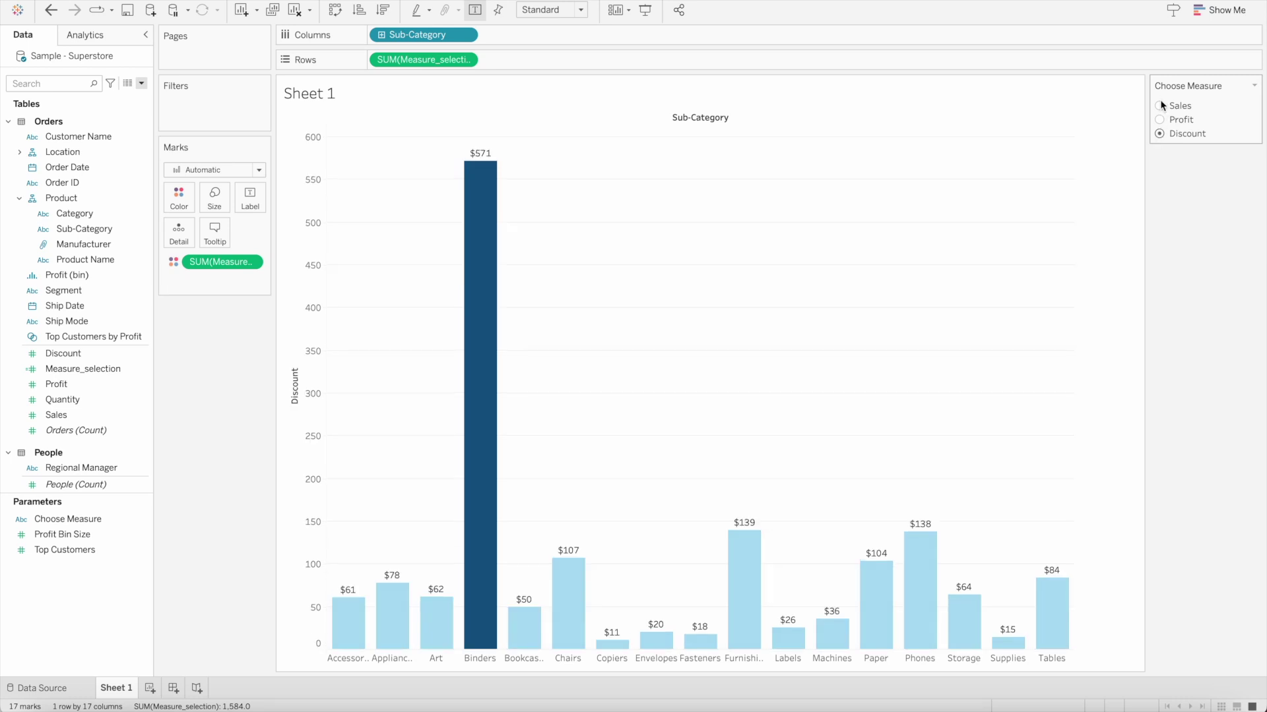
left_click(1159, 106)
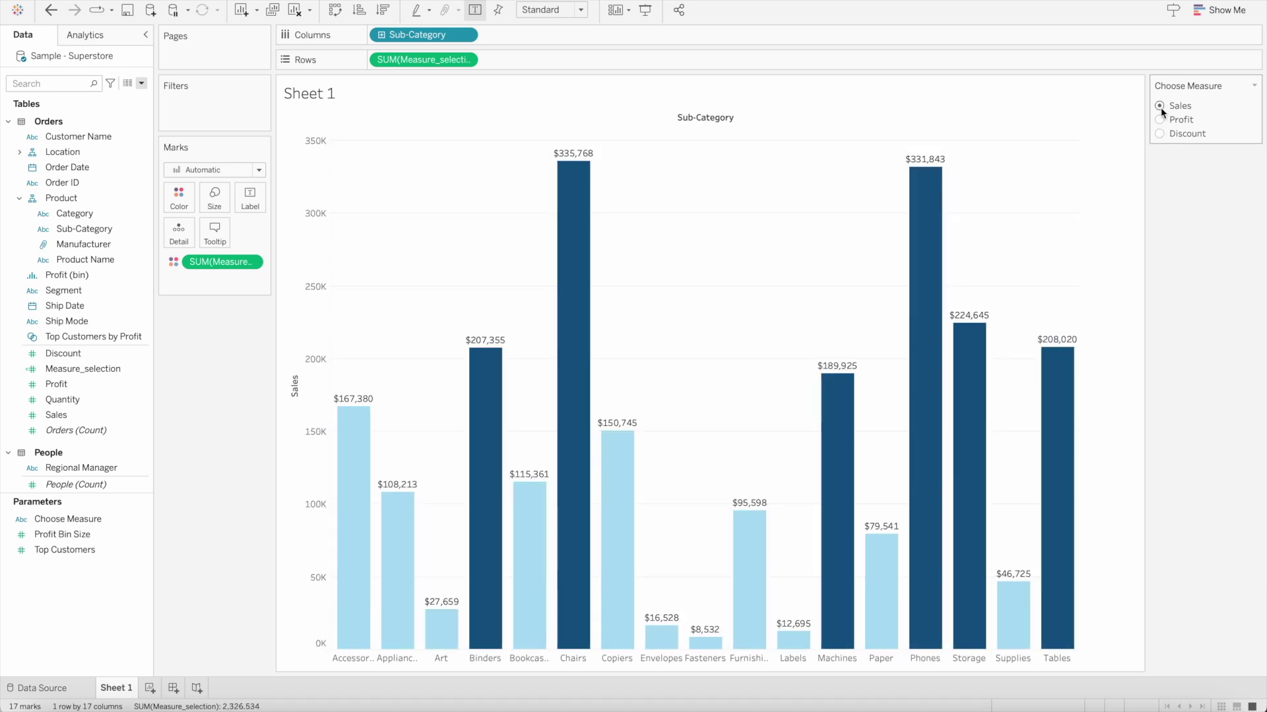